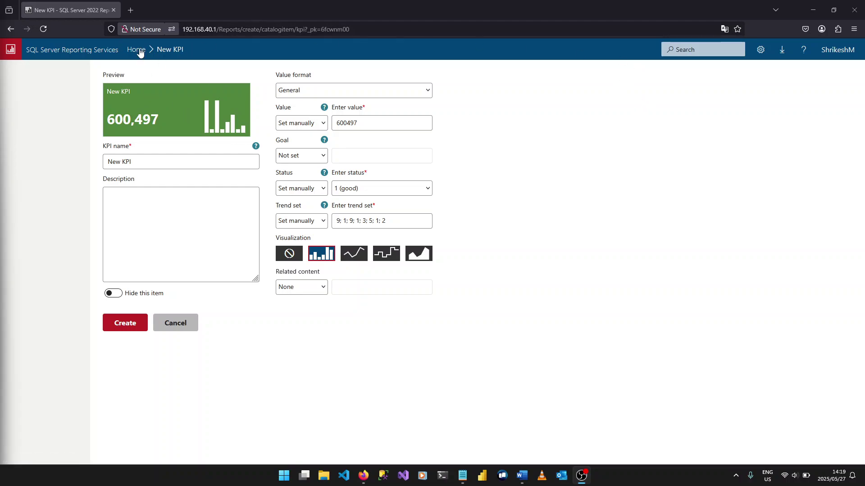
left_click(137, 50)
left_click(653, 71)
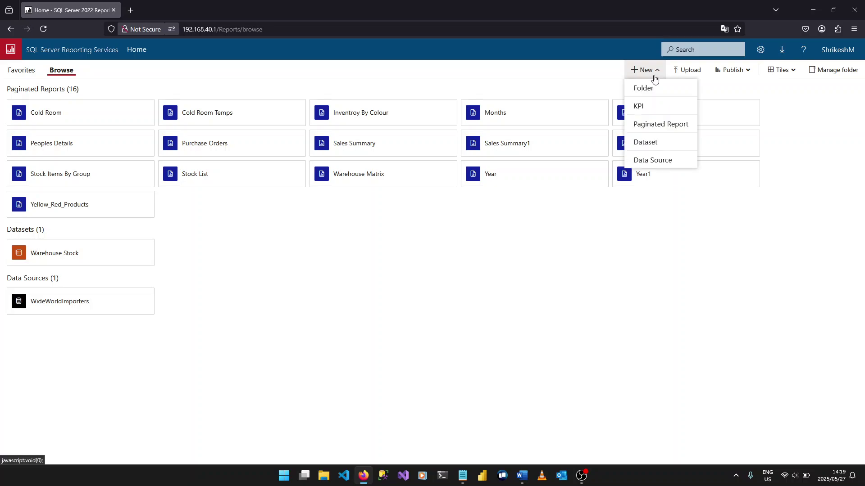
left_click(648, 108)
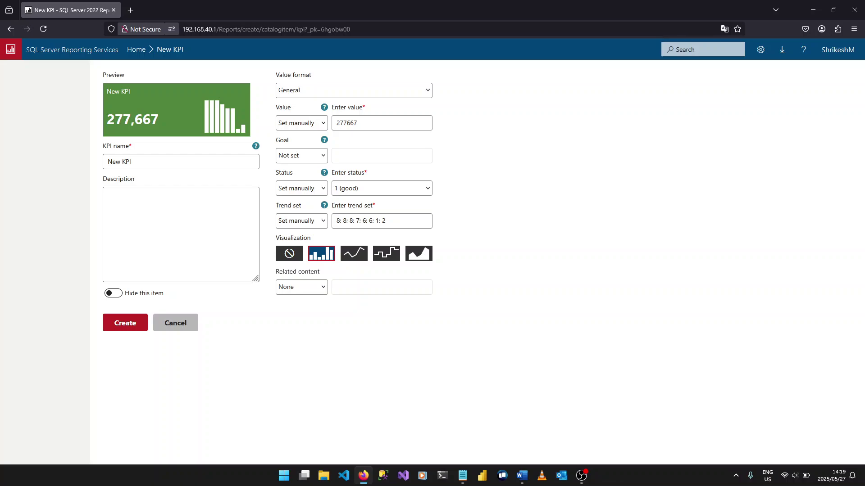
left_click(381, 127)
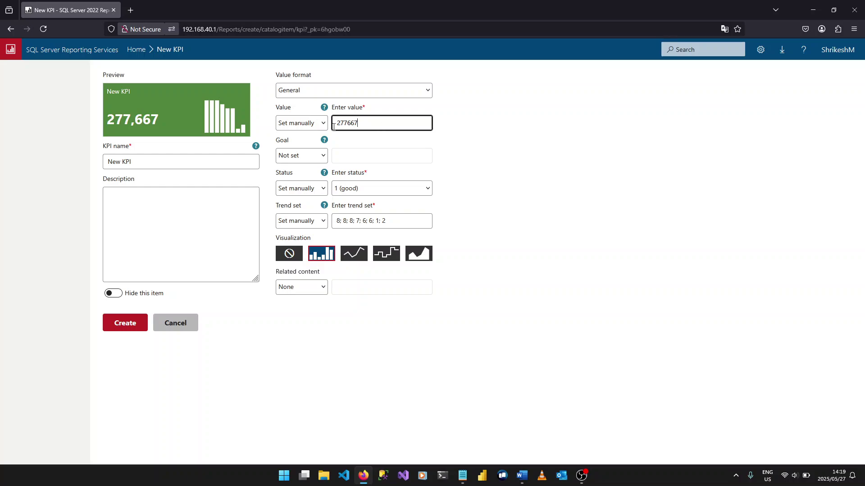
double_click(333, 126)
left_click(388, 125)
left_click(316, 124)
left_click(316, 124)
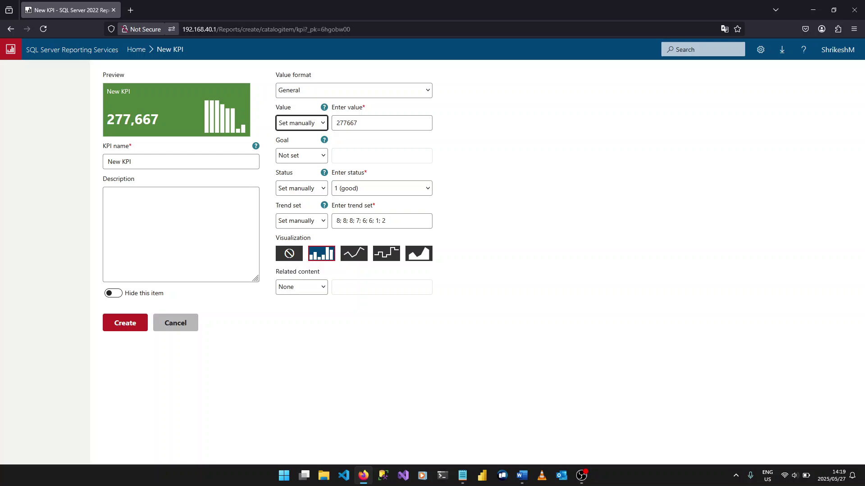
left_click(302, 127)
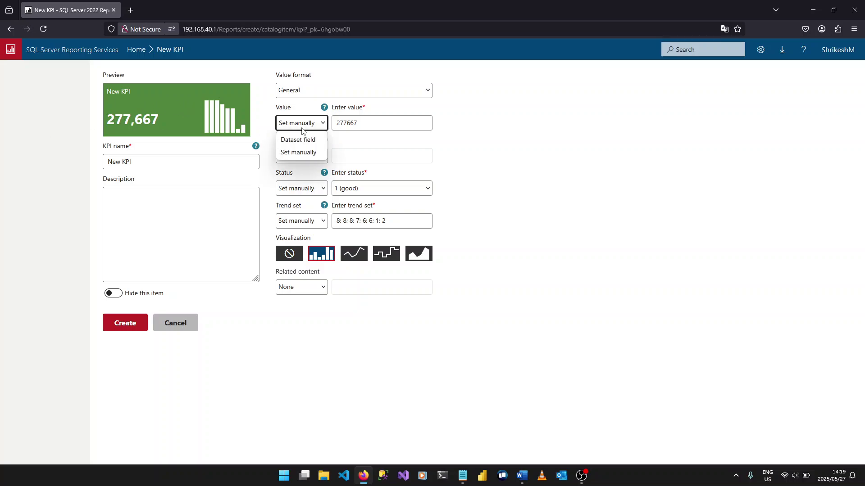
left_click(300, 153)
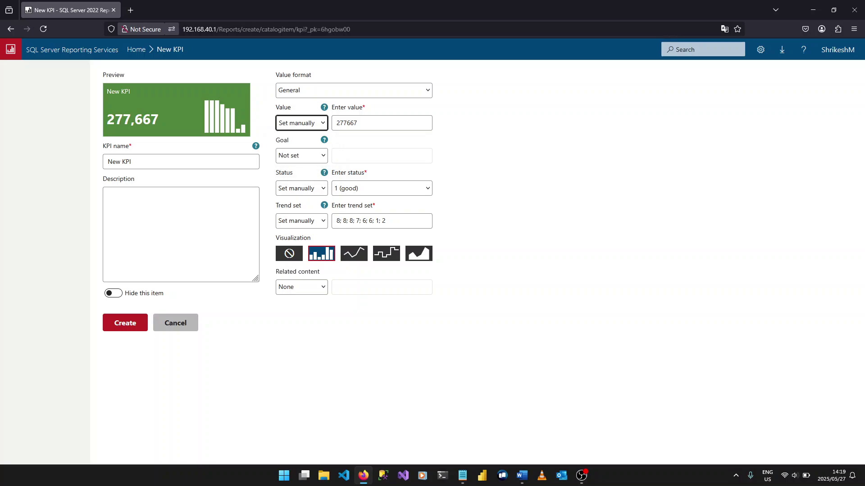
left_click(522, 475)
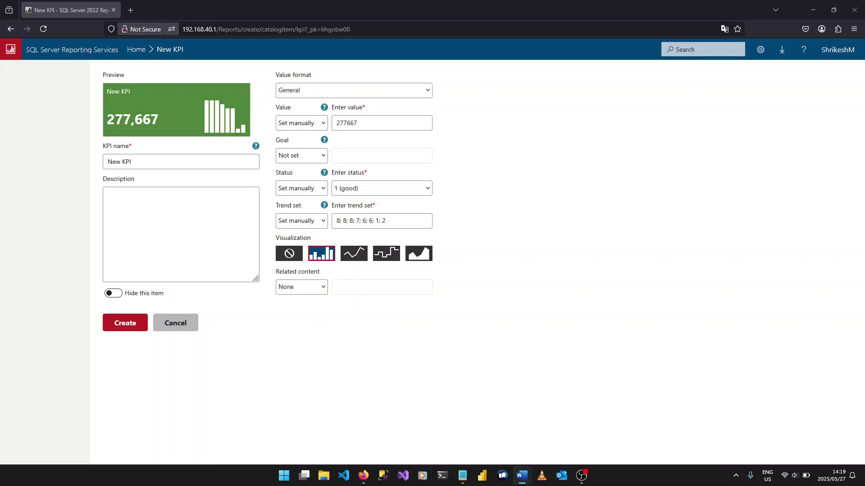
left_click(323, 124)
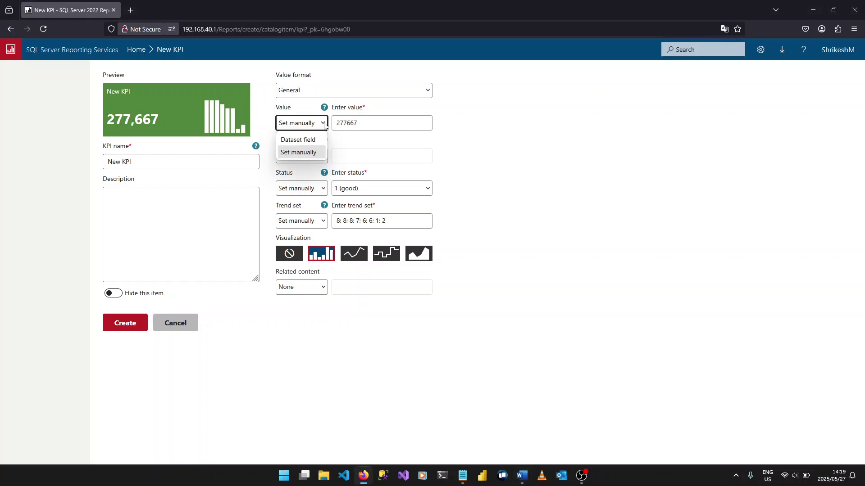
left_click(309, 142)
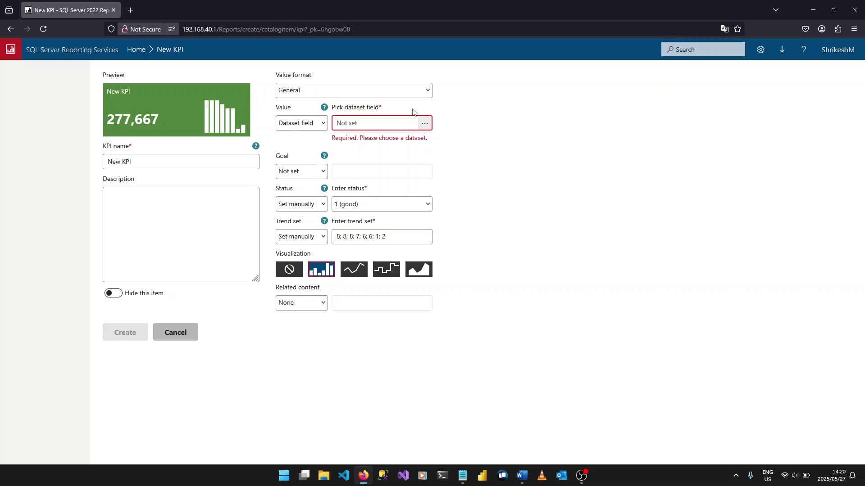
From the Home folder, create a new shared dataset in Report Builder using the WideWorldImporters data source
left_click(140, 50)
left_click(650, 72)
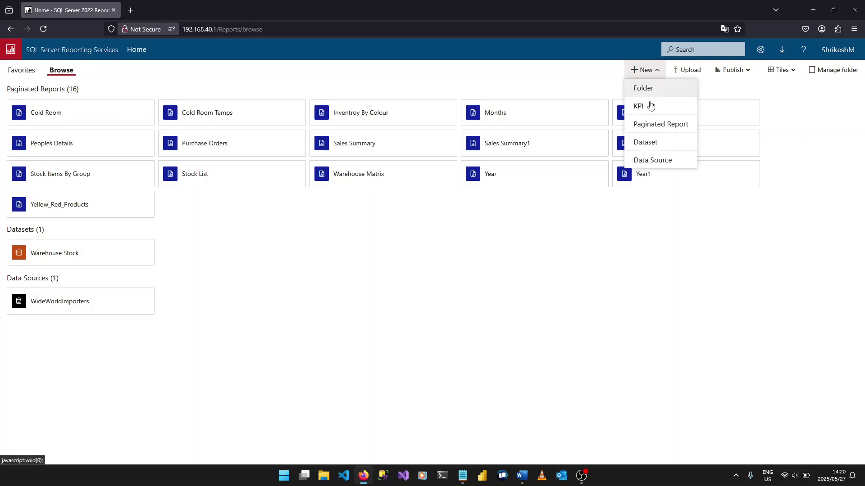
left_click(647, 149)
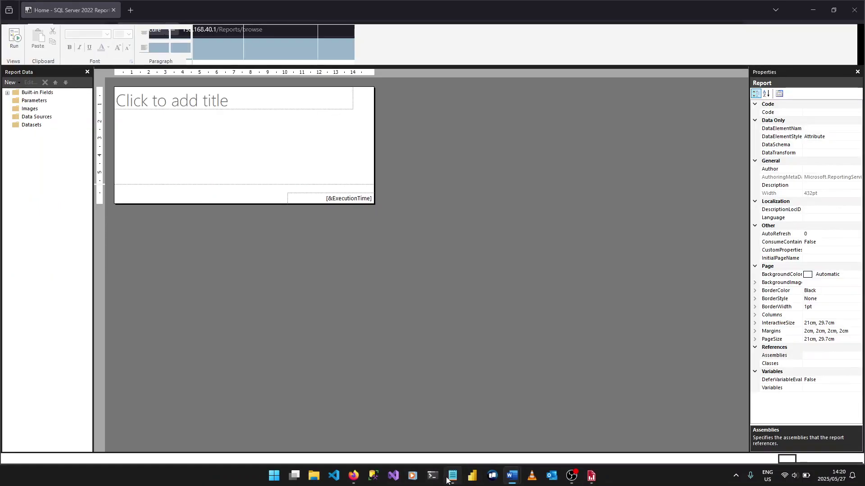
mouse_move(449, 481)
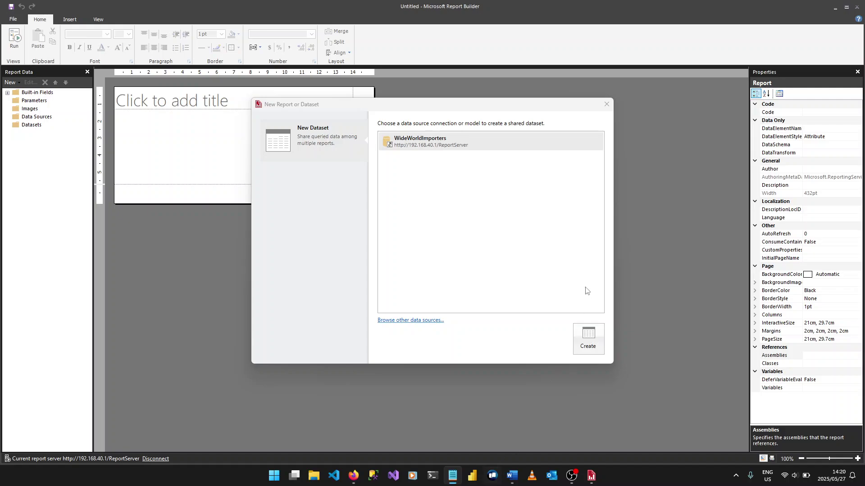
left_click(477, 208)
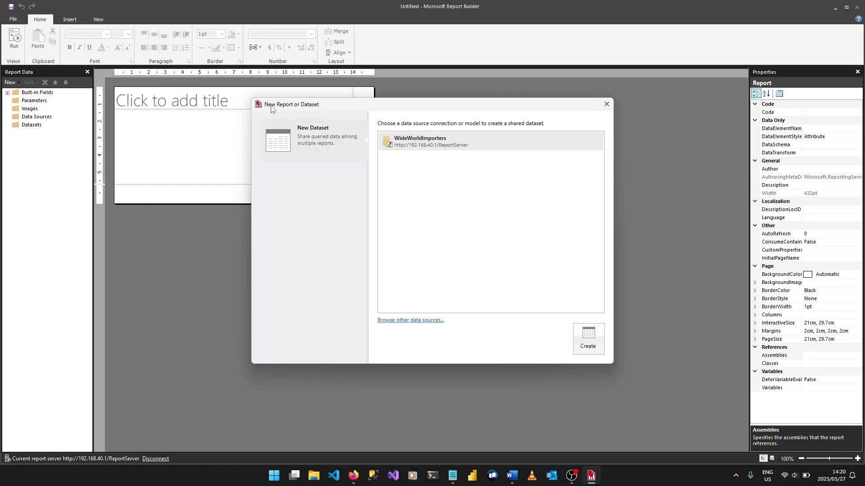
left_click(577, 336)
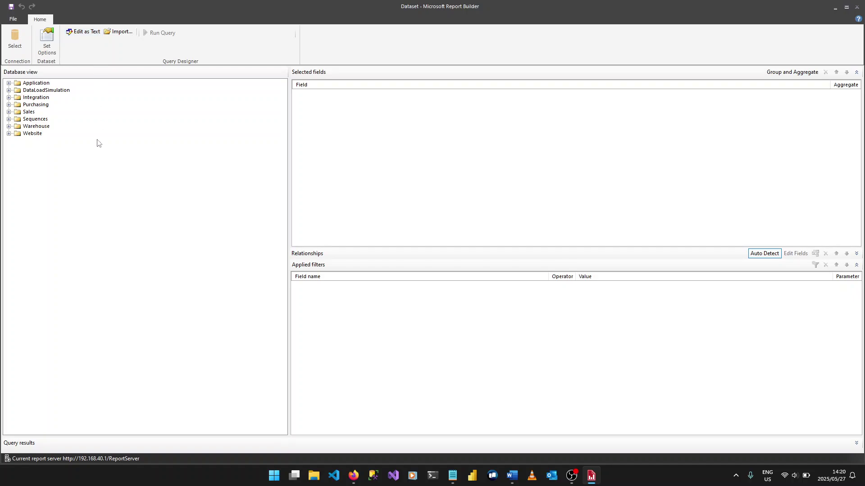
Switch the query to text editing, paste the prepared query for 2016 monthly sales from Sales.CustomerTransactions with KPIstatus 1 and KPIgoal 50000000, and run it
left_click(84, 35)
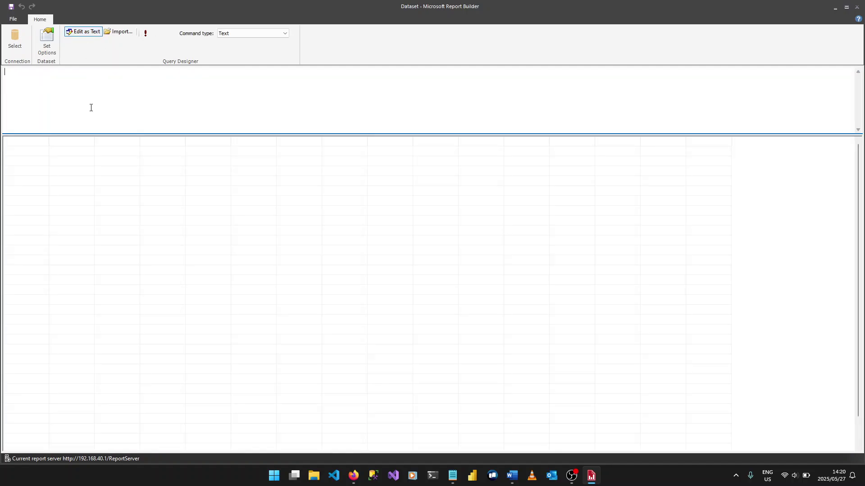
key("alt+Tab")
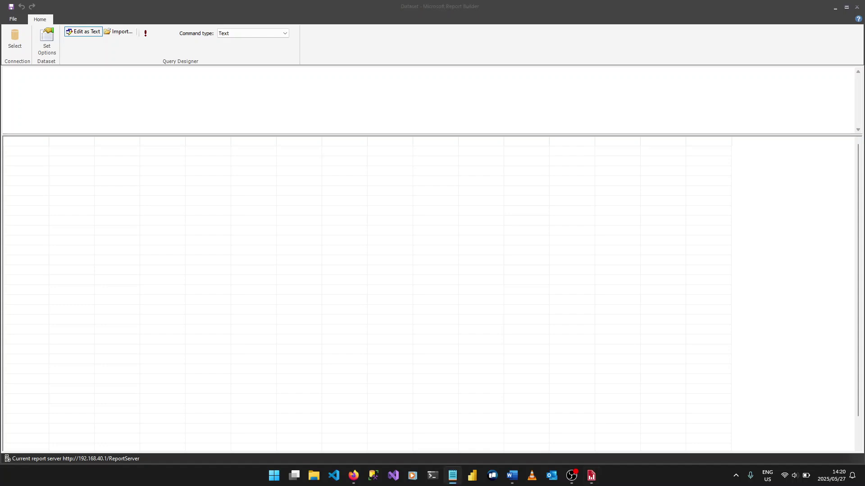
right_click(121, 108)
left_click(151, 146)
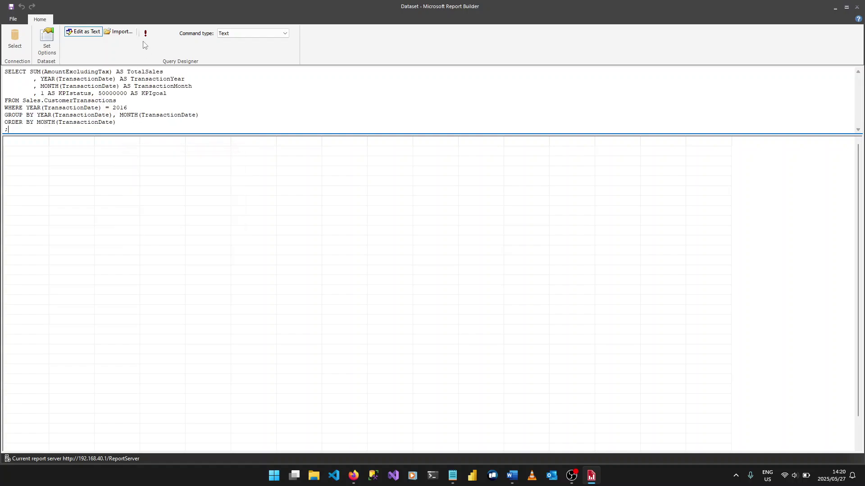
left_click(145, 36)
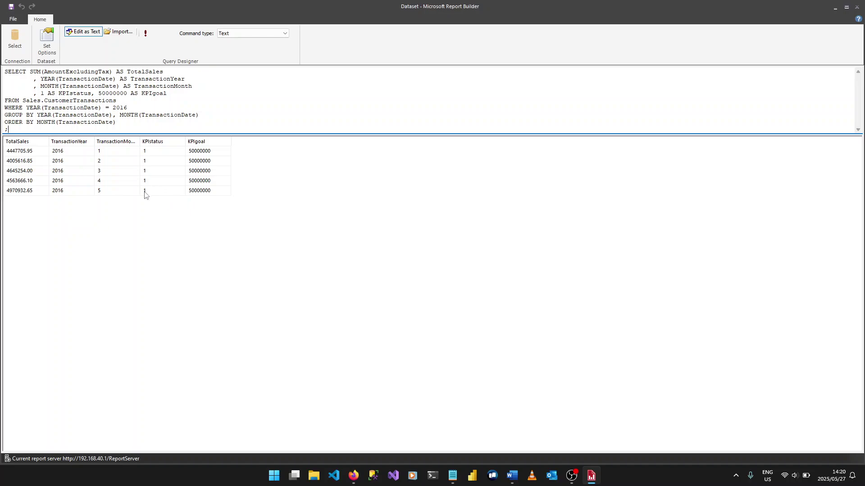
Save the dataset as KPI_SALES_2016 on the report server, then close Report Builder and its launch notice in the browser
left_click(11, 7)
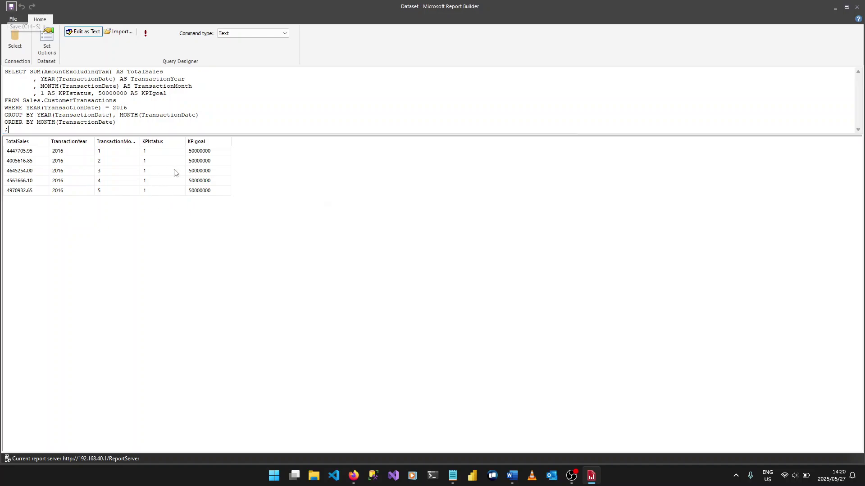
key("Home")
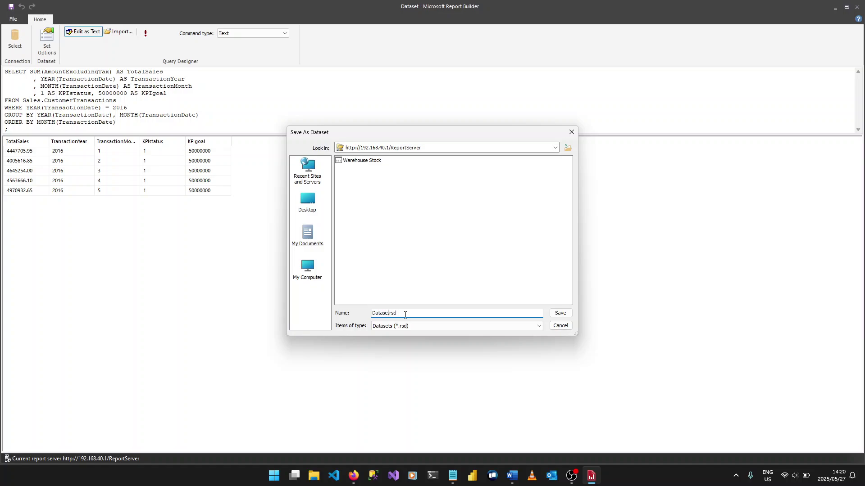
key("BackSpace")
key("BackSpace")
key("BackSpace")
key("BackSpace")
key("BackSpace")
key("BackSpace")
left_click(560, 313)
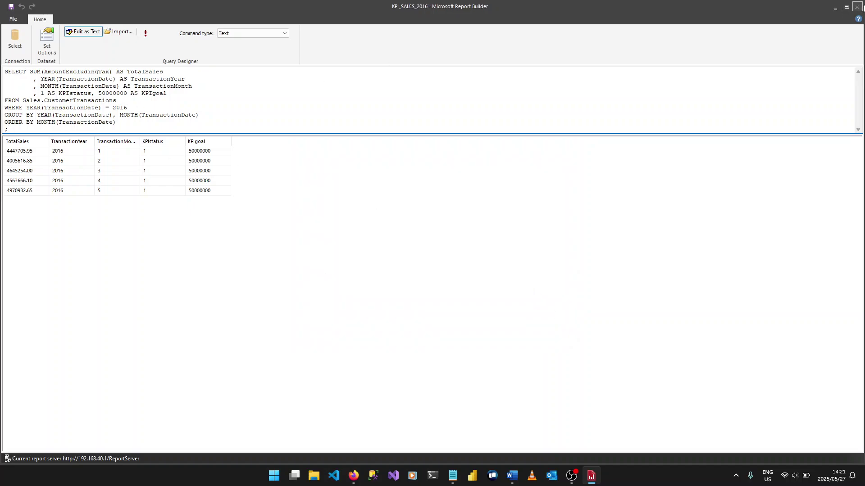
key("alt+F4")
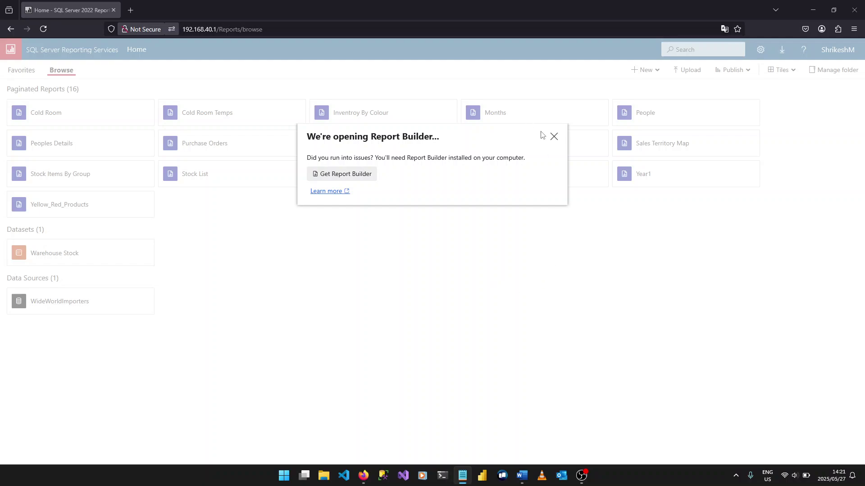
left_click(553, 138)
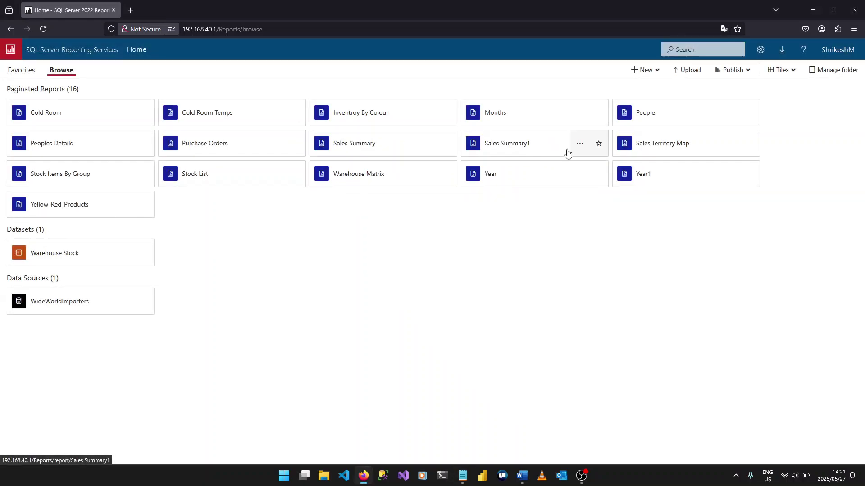
Start a new KPI in the Home folder and name it KPI Sales 2016
left_click(656, 70)
left_click(651, 106)
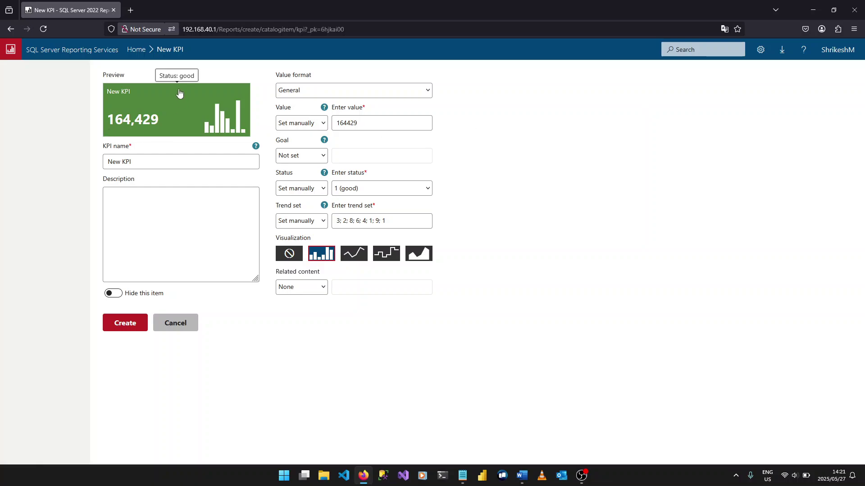
triple_click(214, 162)
key("BackSpace")
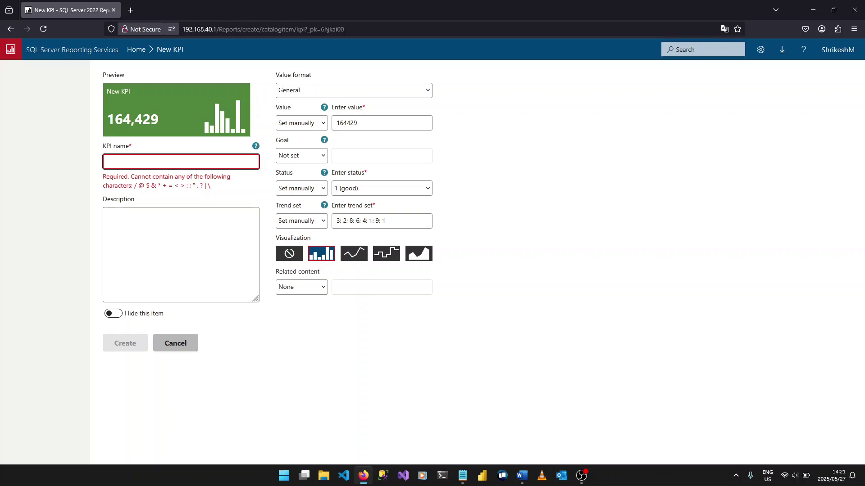
type("KPI Sale")
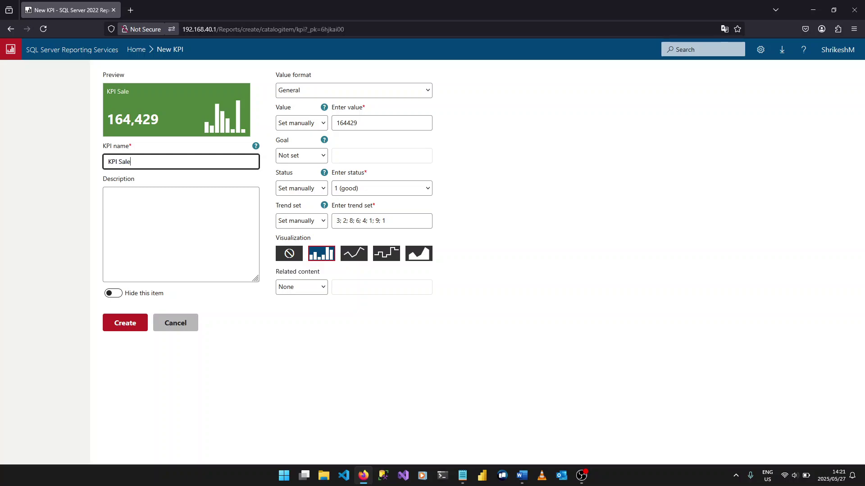
type("s 2016")
Paste the description "KPI Sales Status for 2016" into the new KPI and remove the extra leading character
key("alt+Tab")
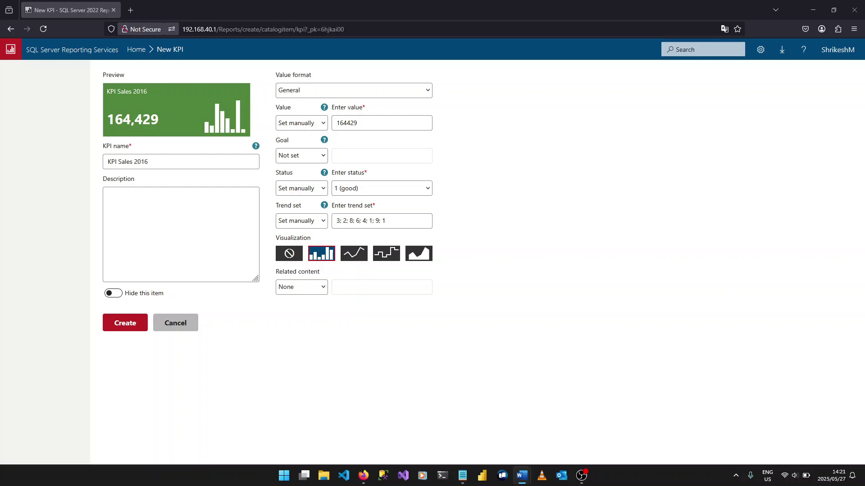
right_click(204, 218)
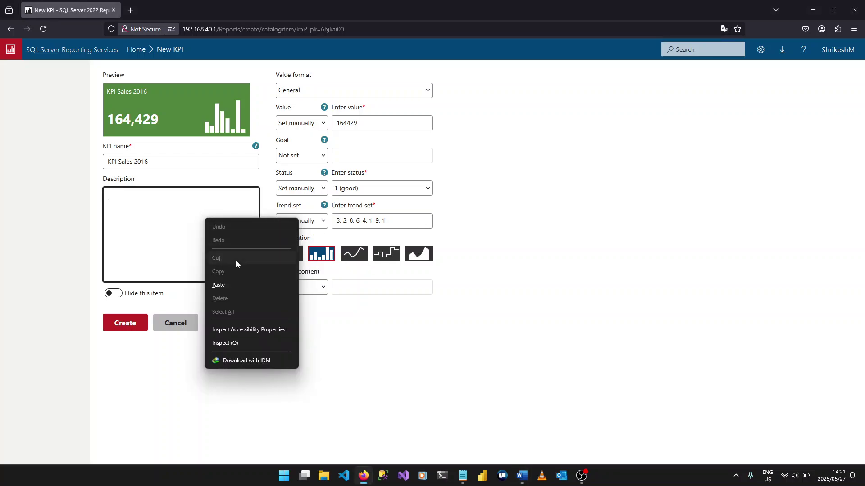
left_click(220, 286)
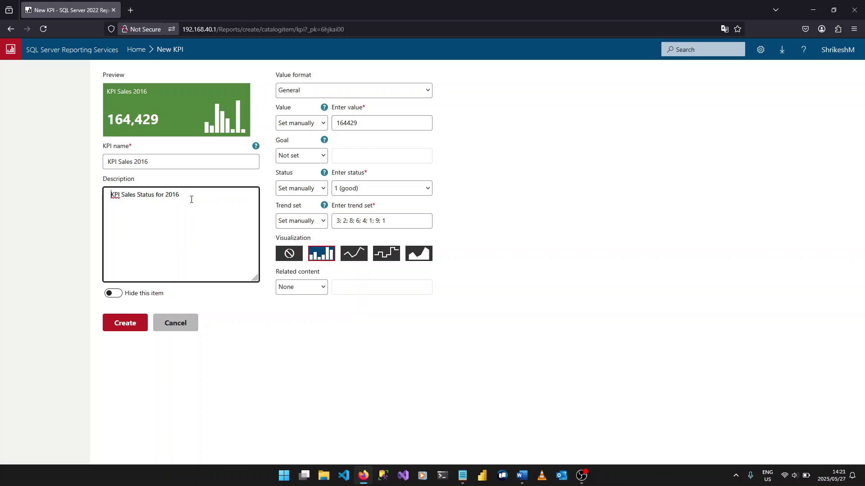
key("BackSpace")
left_click(635, 186)
Link the KPI value to the TotalSales field of the KPI_SALES_2016 dataset, using the Sum aggregation
left_click(314, 127)
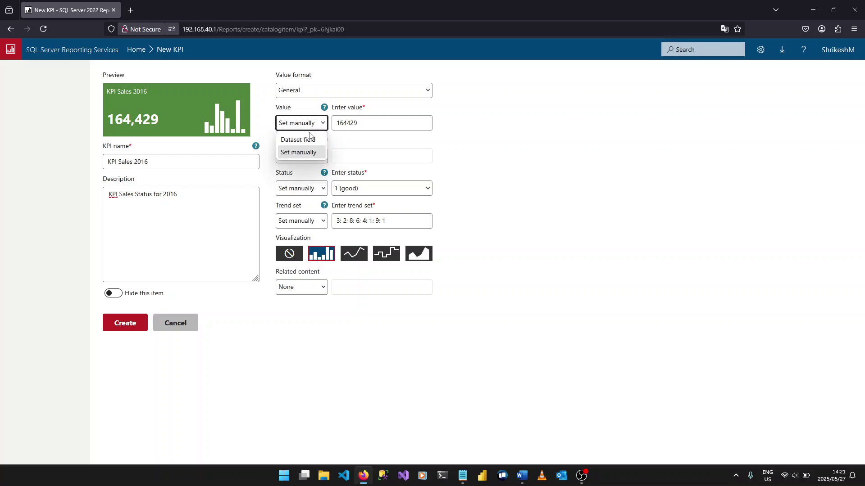
left_click(299, 137)
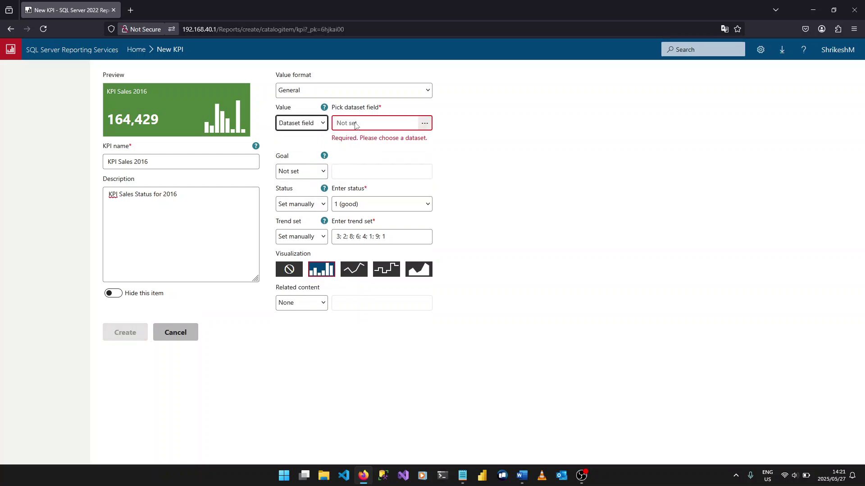
left_click(423, 124)
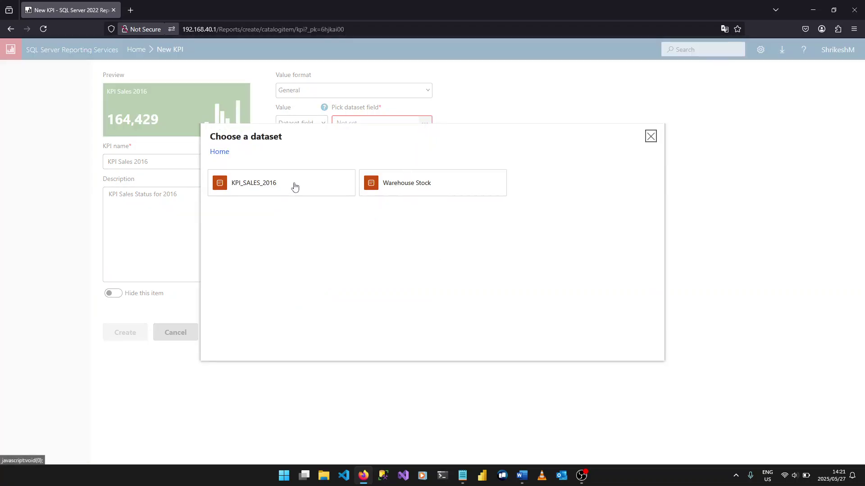
left_click(295, 186)
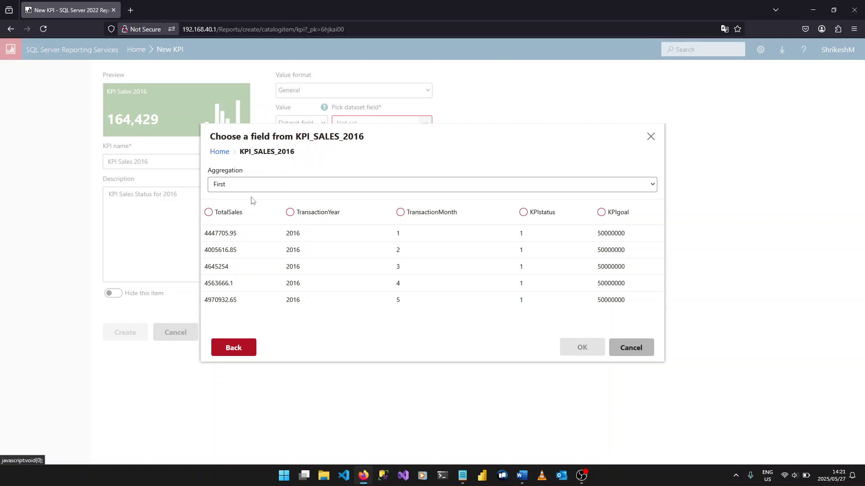
left_click(231, 218)
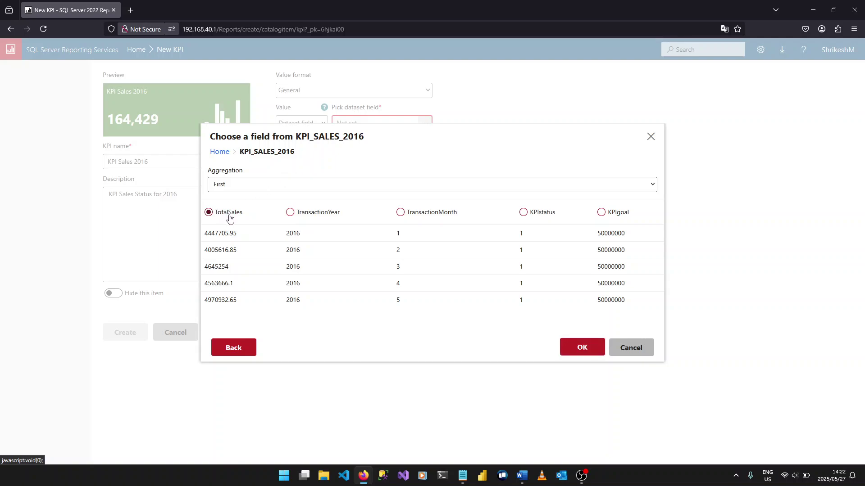
left_click(259, 185)
left_click(230, 265)
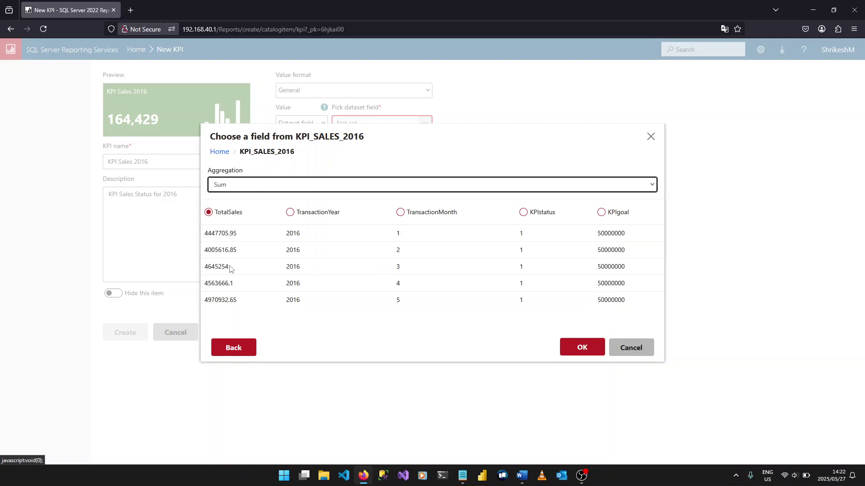
left_click(582, 347)
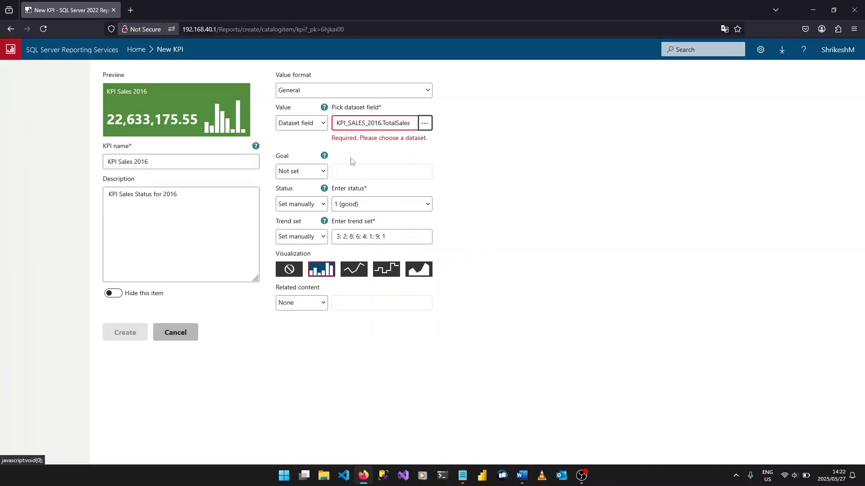
Link the KPI goal to the KPIgoal field of the KPI_SALES_2016 dataset, using the First aggregation
left_click(307, 172)
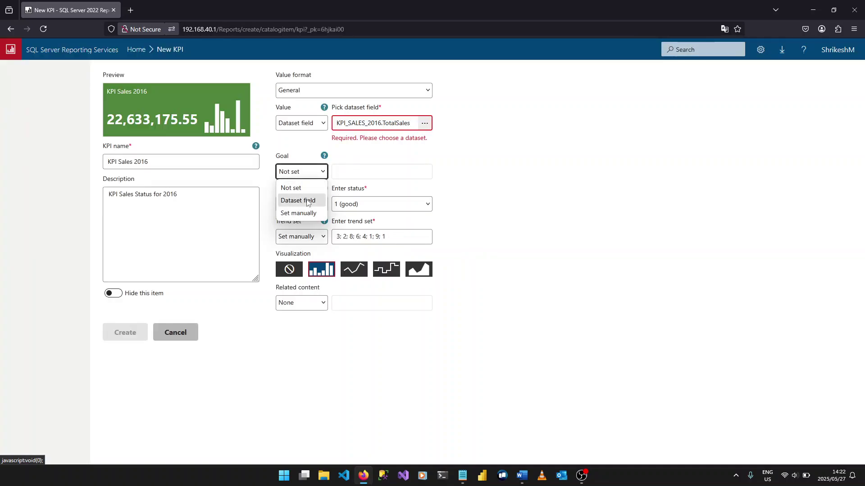
left_click(307, 202)
left_click(423, 160)
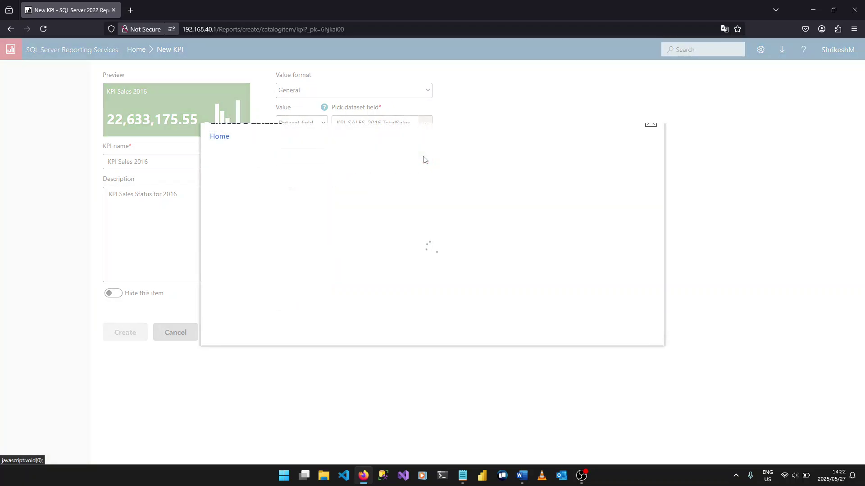
left_click(281, 185)
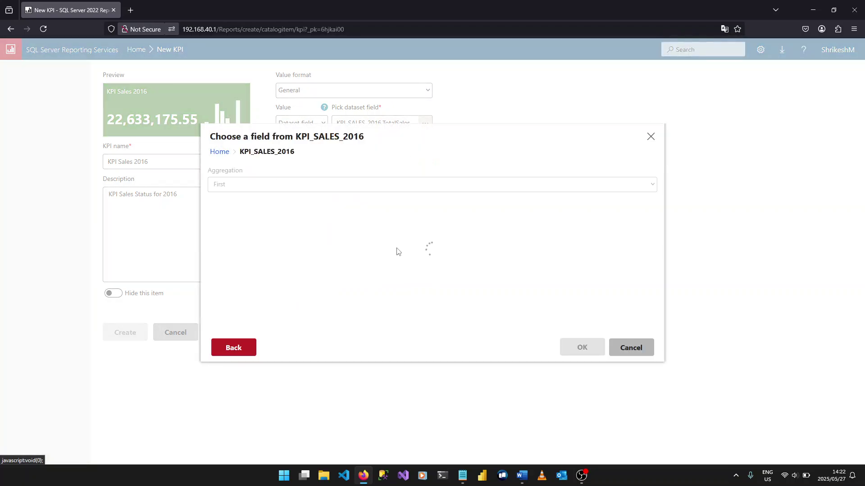
left_click(601, 213)
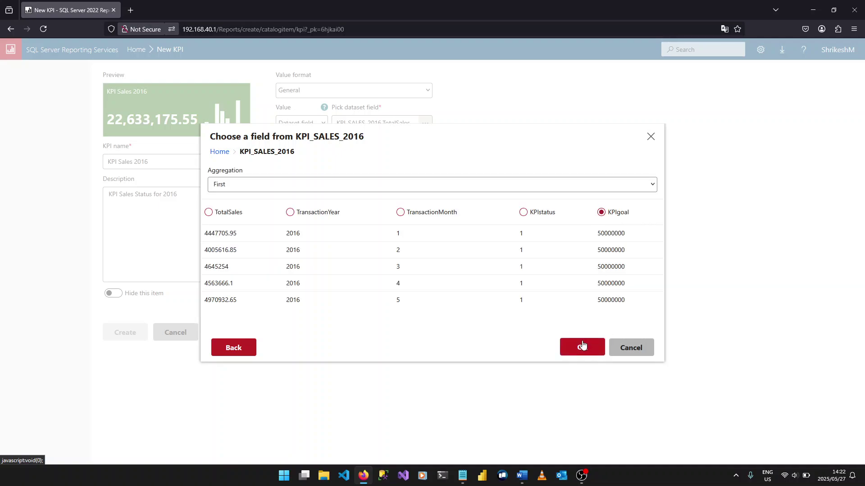
left_click(581, 347)
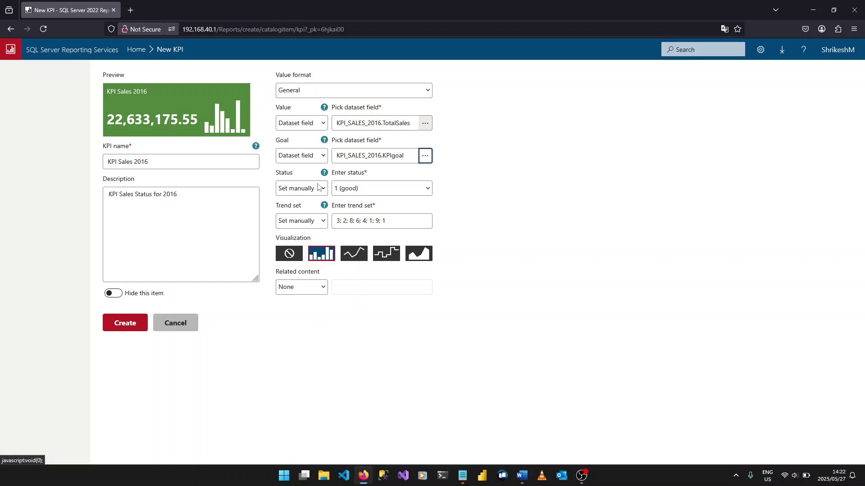
Link the KPI status to the KPIstatus field of the KPI_SALES_2016 dataset, using the First aggregation
left_click(316, 189)
left_click(298, 218)
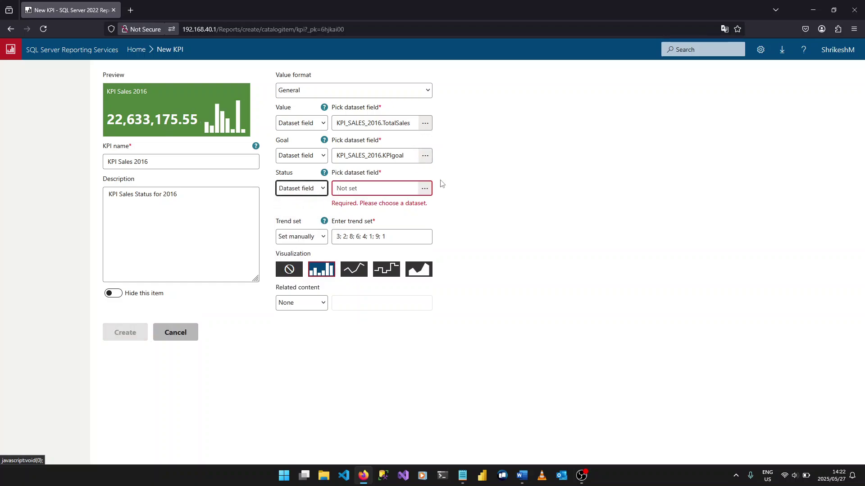
left_click(422, 189)
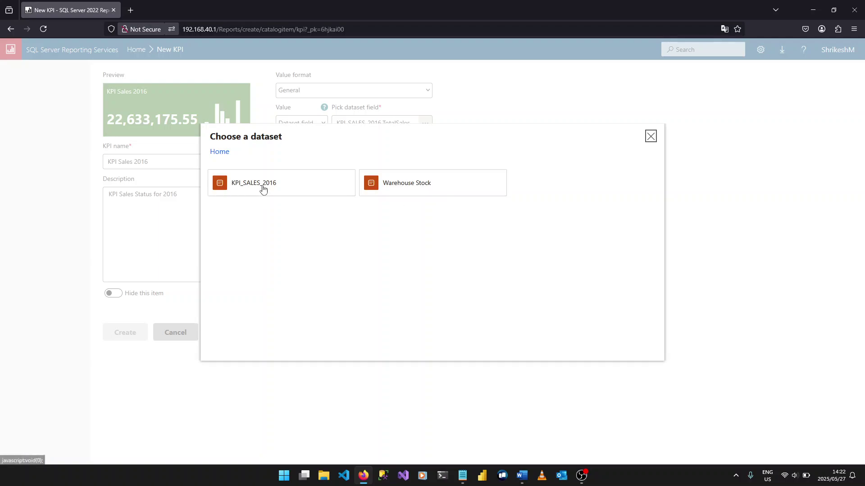
left_click(262, 186)
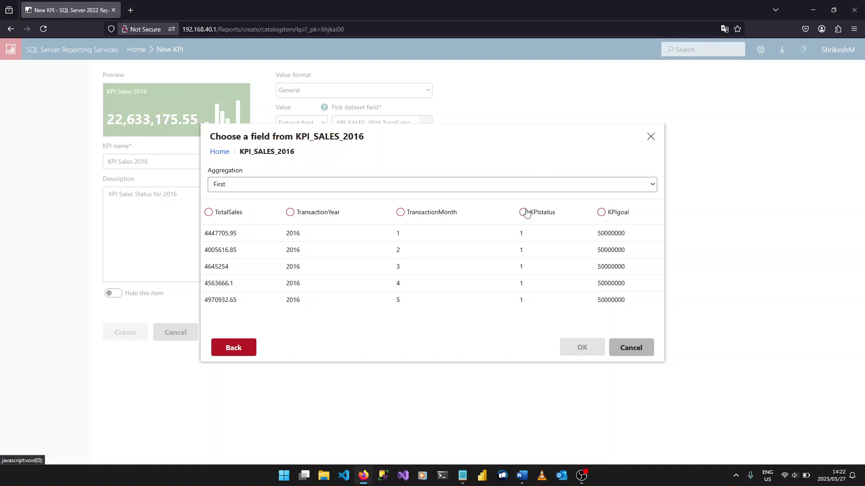
left_click(523, 212)
left_click(581, 347)
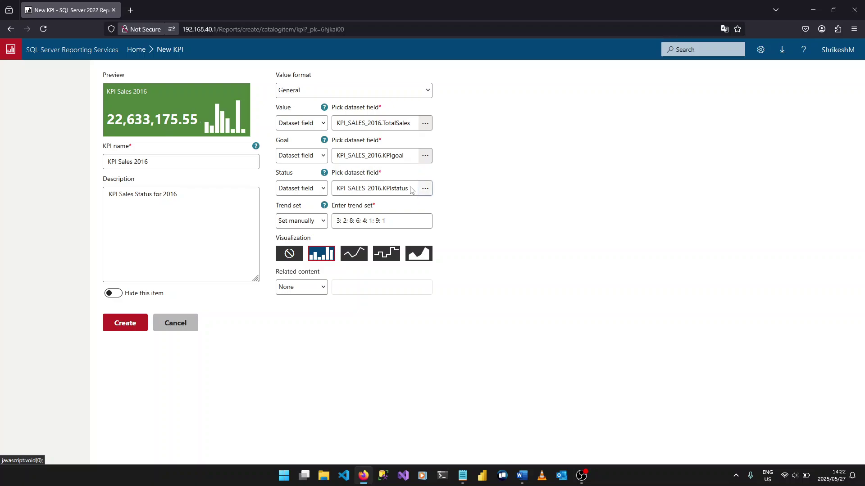
Review the status choices offered for manual setting and return the KPI status to its dataset field
left_click(310, 188)
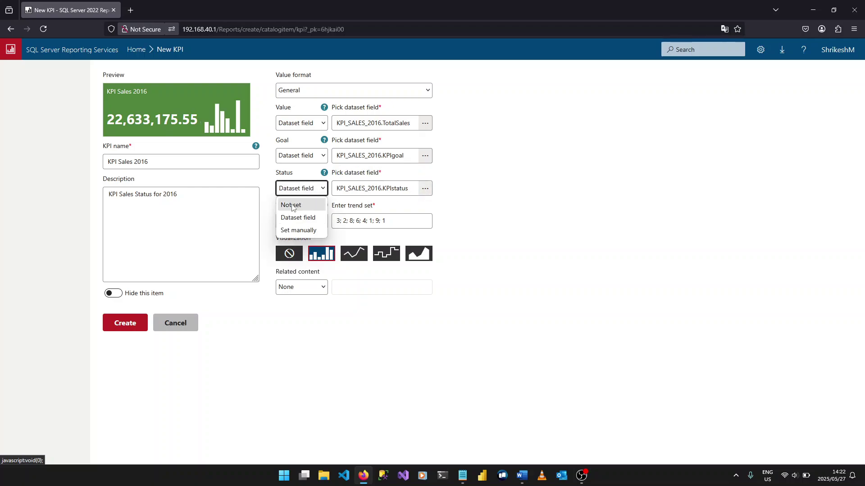
left_click(299, 229)
left_click(390, 191)
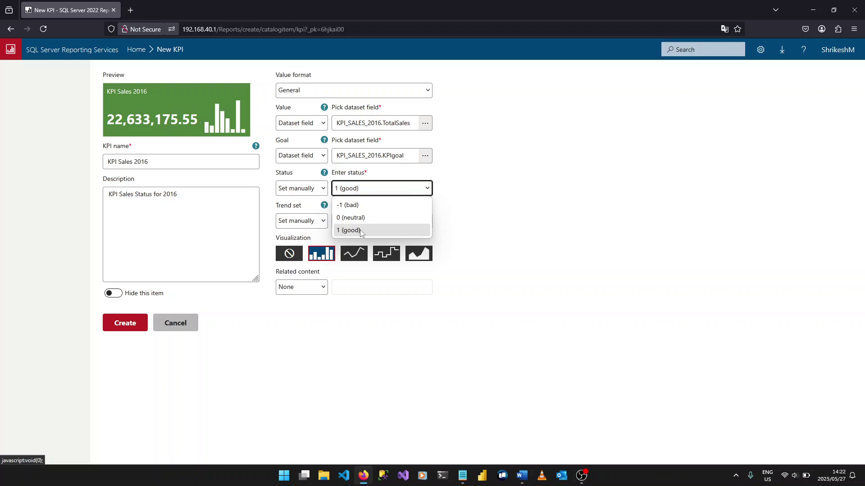
left_click(326, 189)
left_click(325, 218)
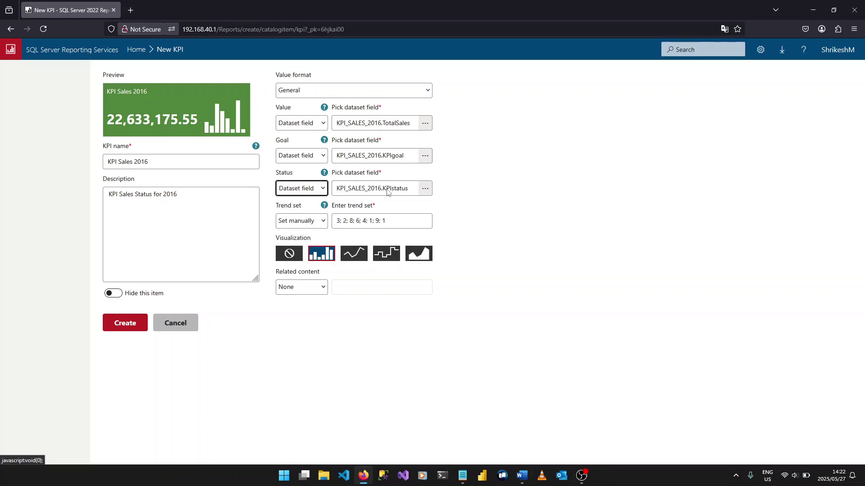
Link the trend set to the TotalSales field of the KPI_SALES_2016 dataset as a dataset trend
left_click(316, 221)
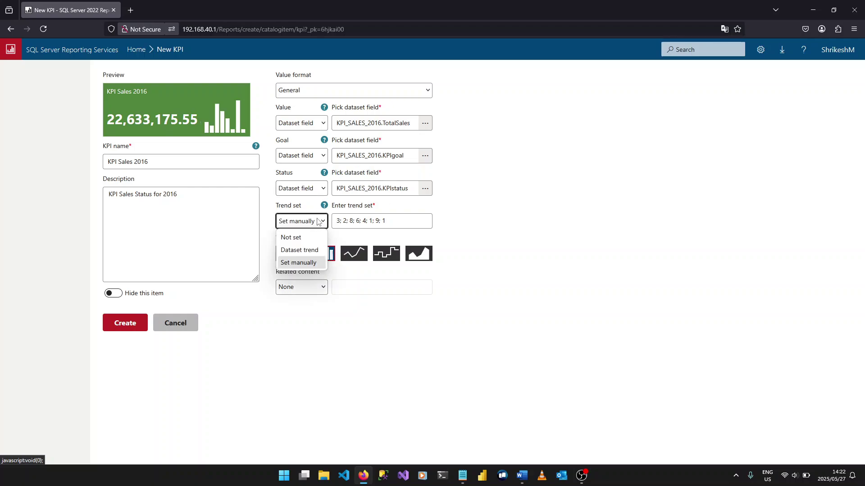
left_click(308, 249)
left_click(424, 221)
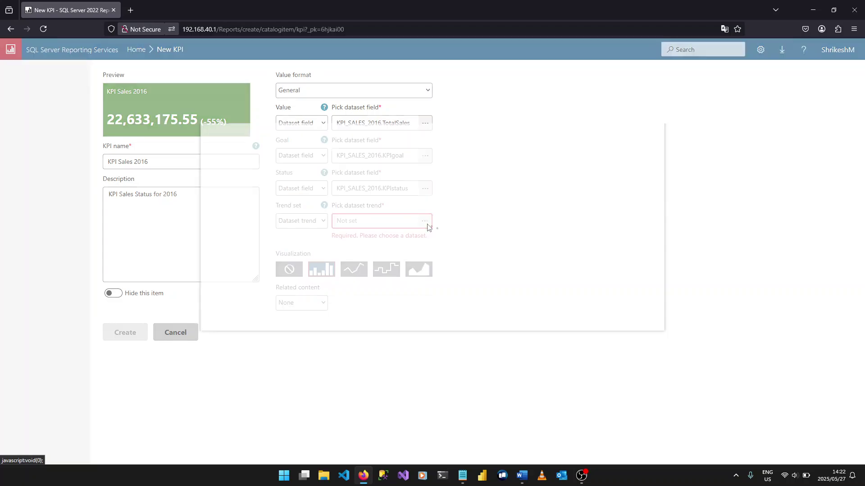
left_click(332, 190)
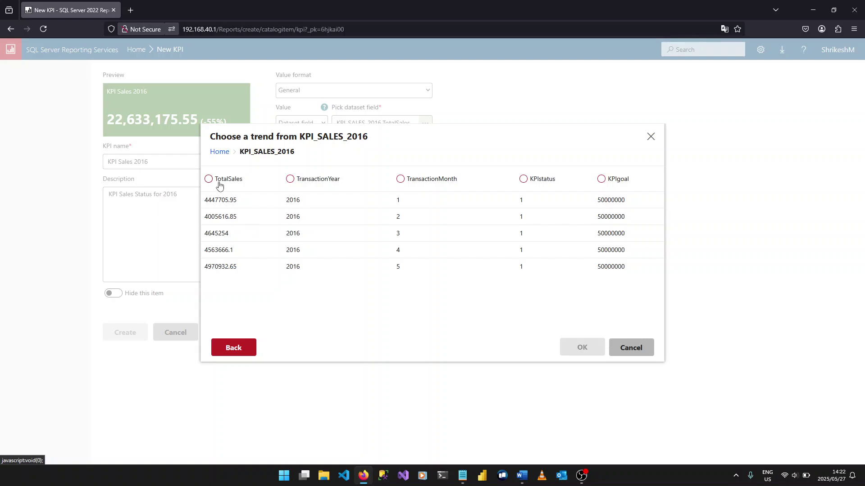
left_click(226, 182)
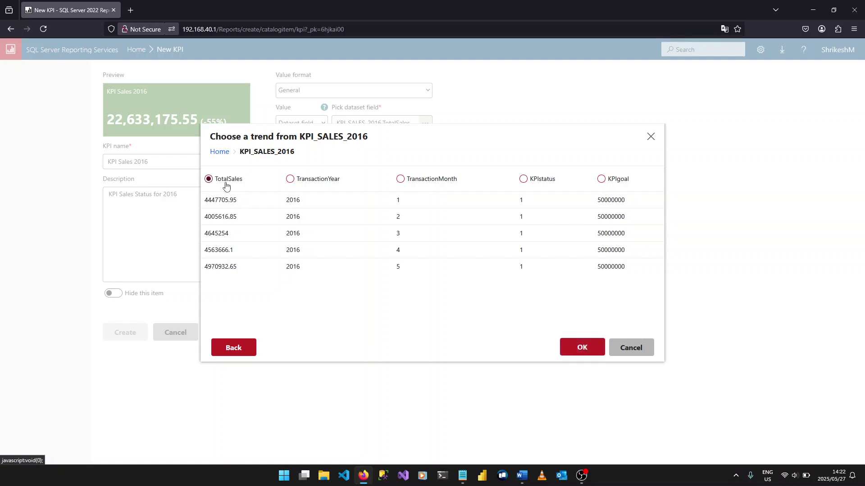
left_click(580, 348)
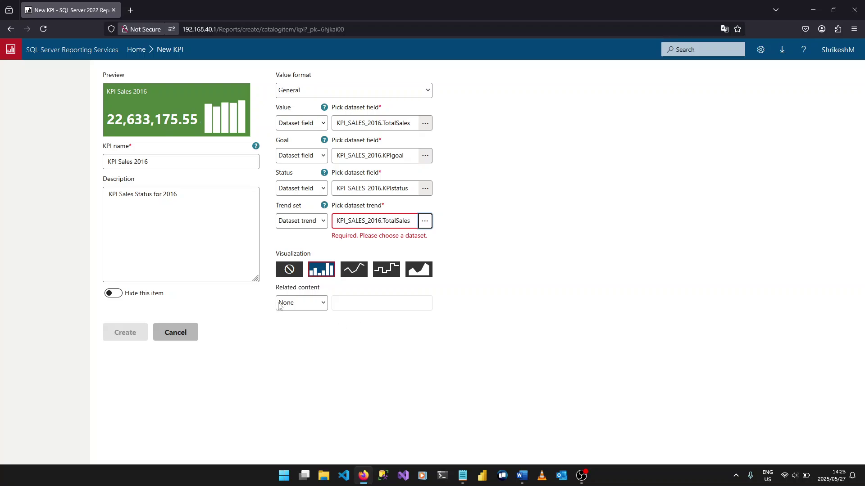
Try the Custom URL option for the KPI's related content and set related content back to None
left_click(301, 303)
left_click(300, 333)
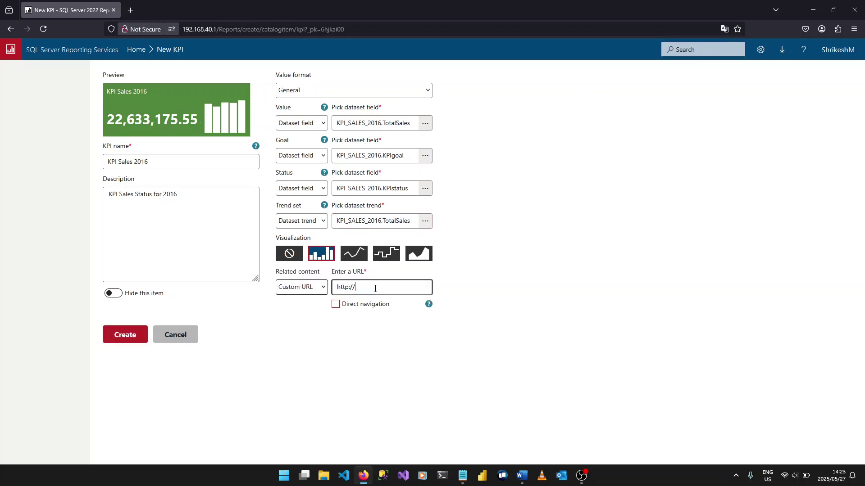
left_click(353, 309)
double_click(353, 309)
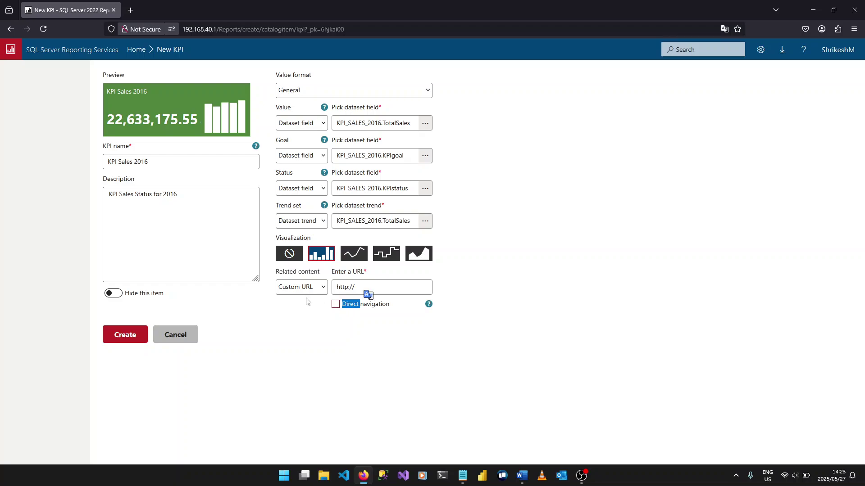
left_click(409, 289)
key("End")
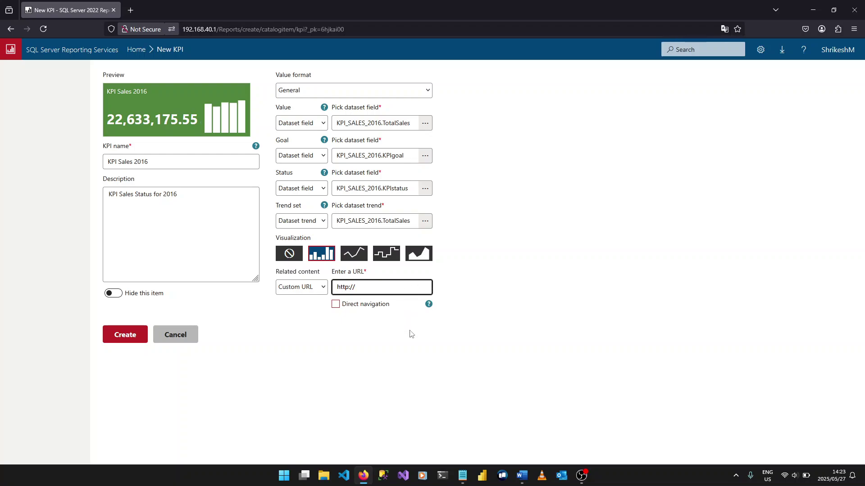
left_click(300, 289)
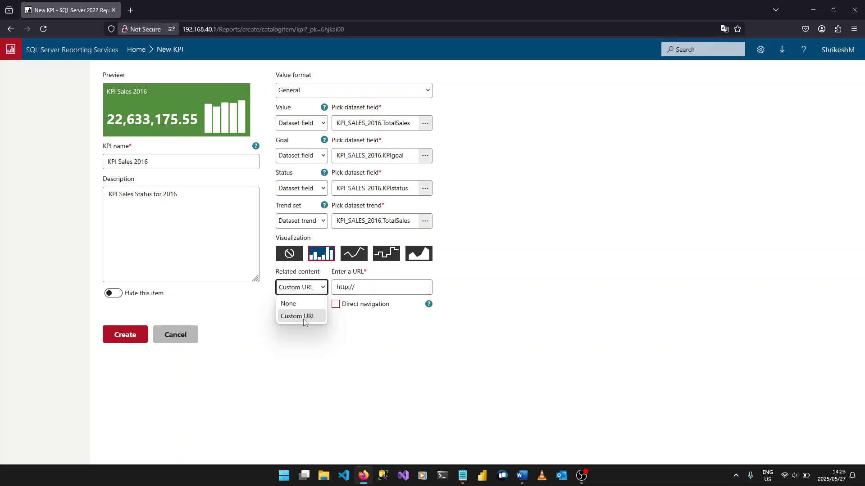
left_click(288, 303)
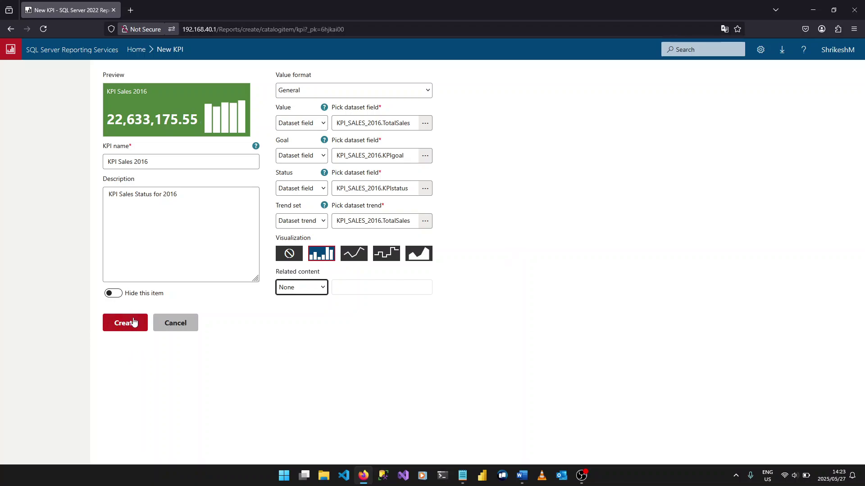
Set the value format to Abbreviated currency and create the KPI
left_click(327, 90)
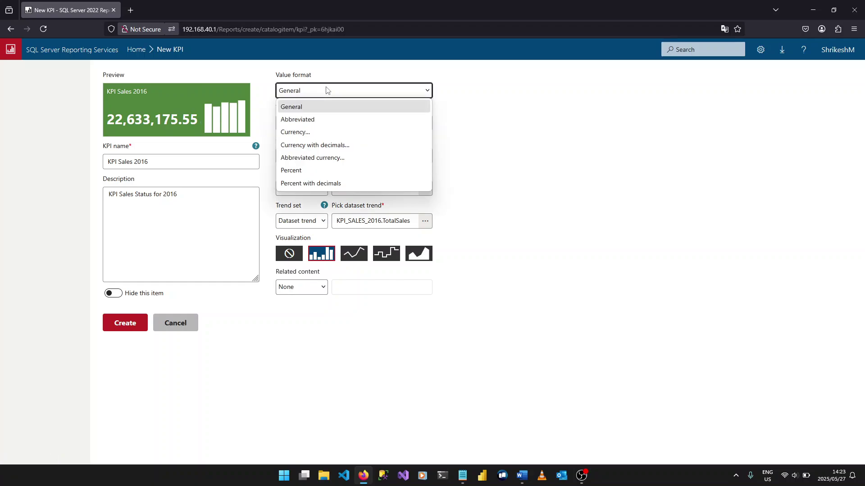
left_click(304, 160)
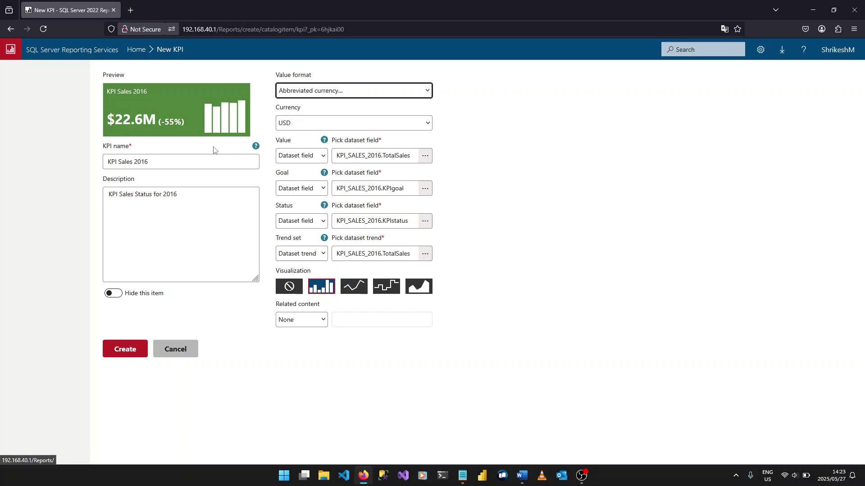
left_click(125, 351)
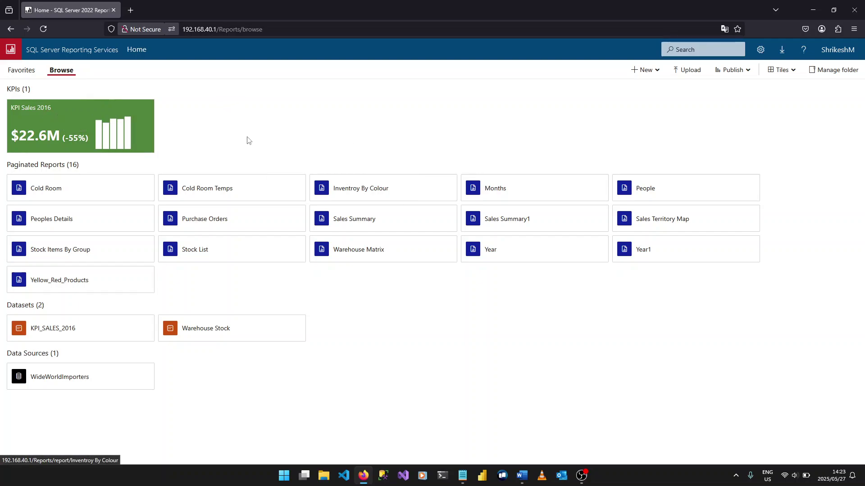
Examine the details of the KPI Sales 2016 tile, close them, and refresh the Home folder page
left_click(66, 116)
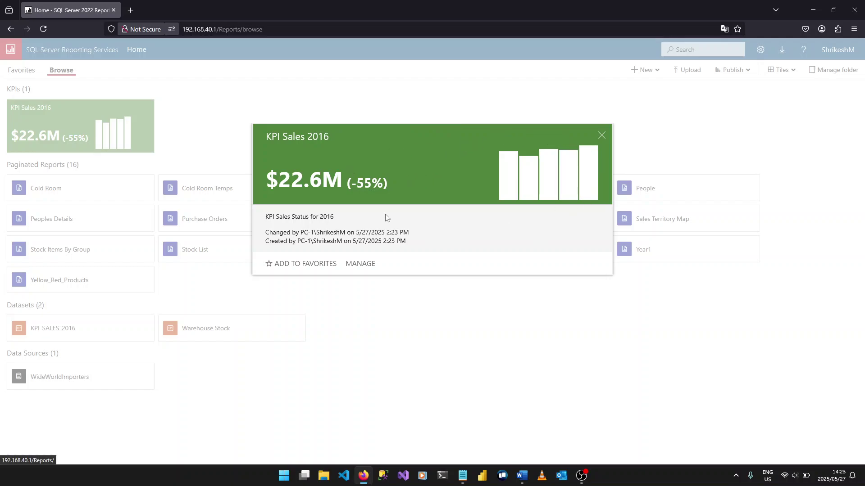
left_click(602, 136)
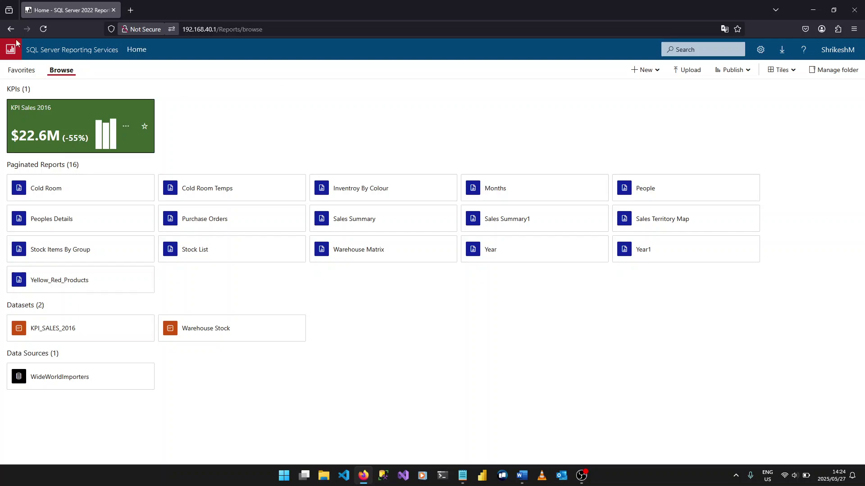
left_click(43, 28)
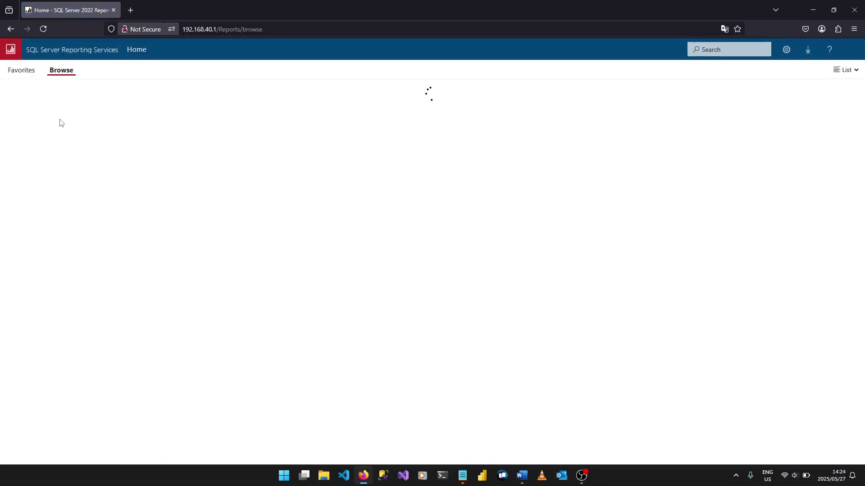